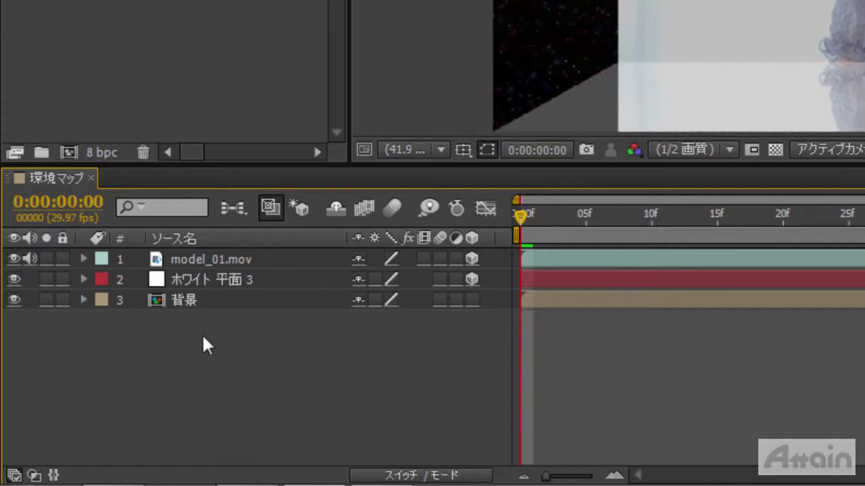
# Solo the starfield layer briefly, then confirm Ray-traced 3D as the composition's renderer
pyautogui.click(48, 302)
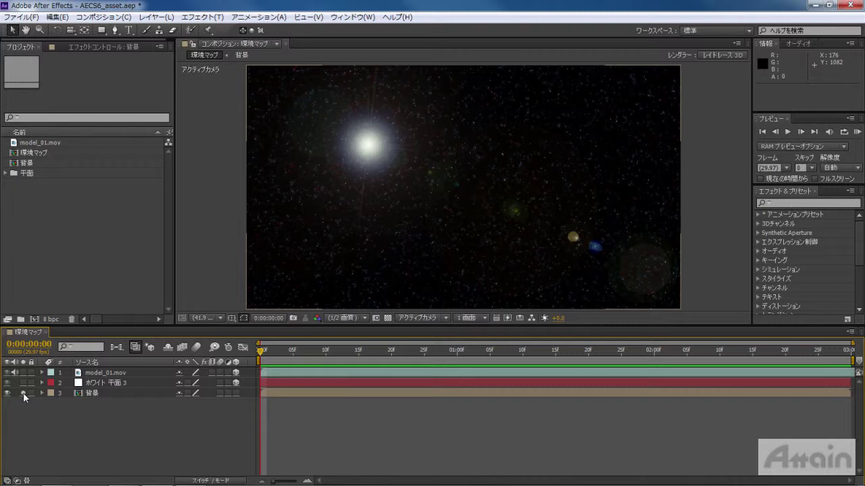
pyautogui.click(23, 394)
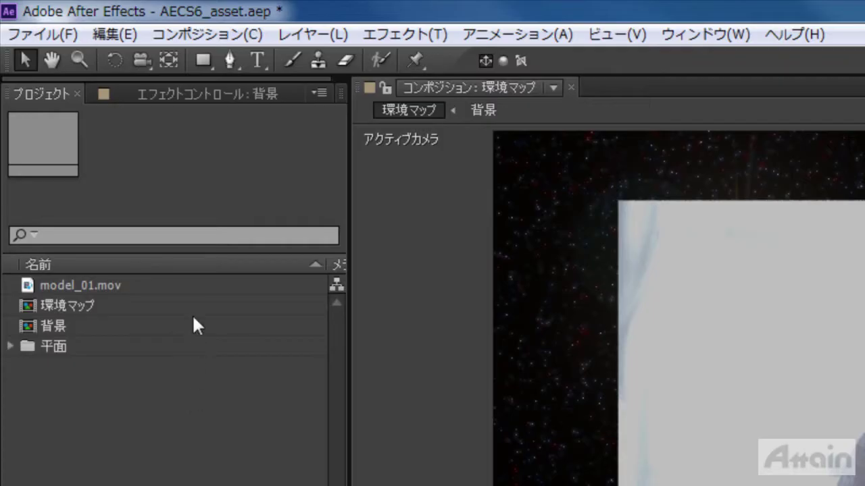
pyautogui.click(106, 18)
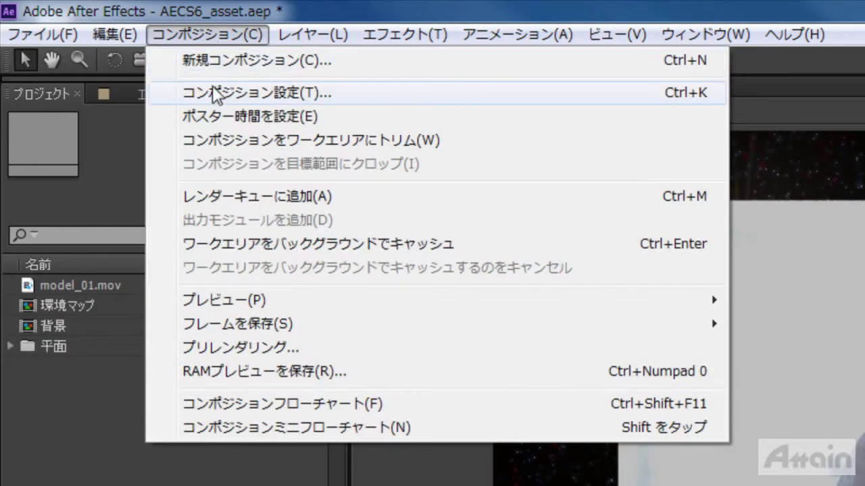
pyautogui.click(348, 94)
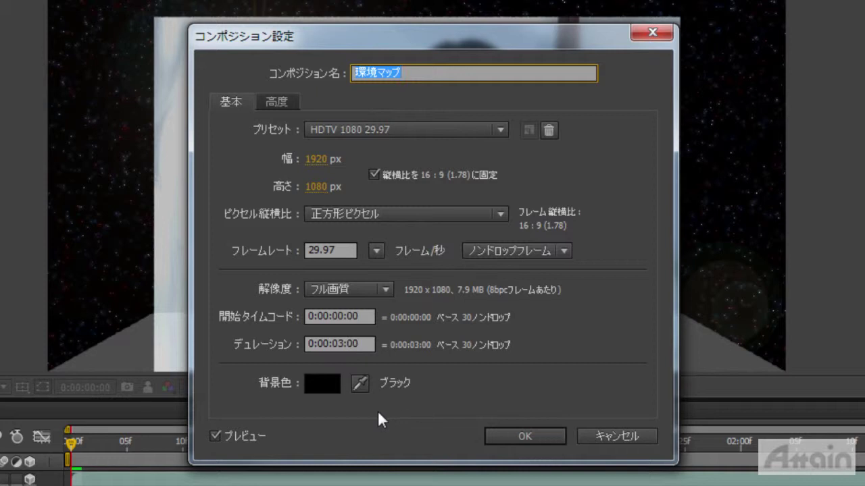
pyautogui.click(278, 102)
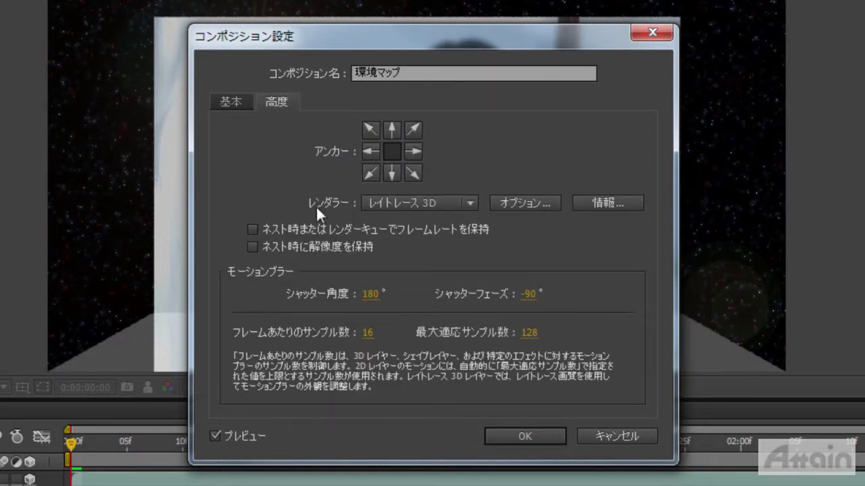
pyautogui.click(468, 203)
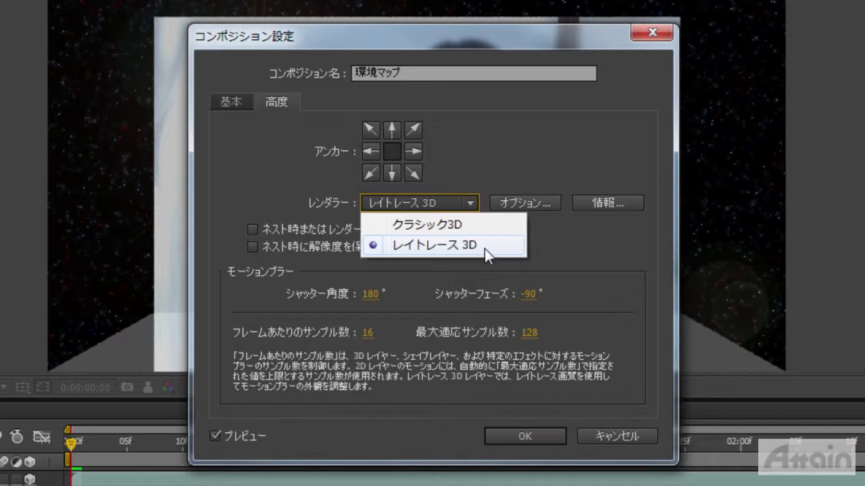
pyautogui.click(485, 249)
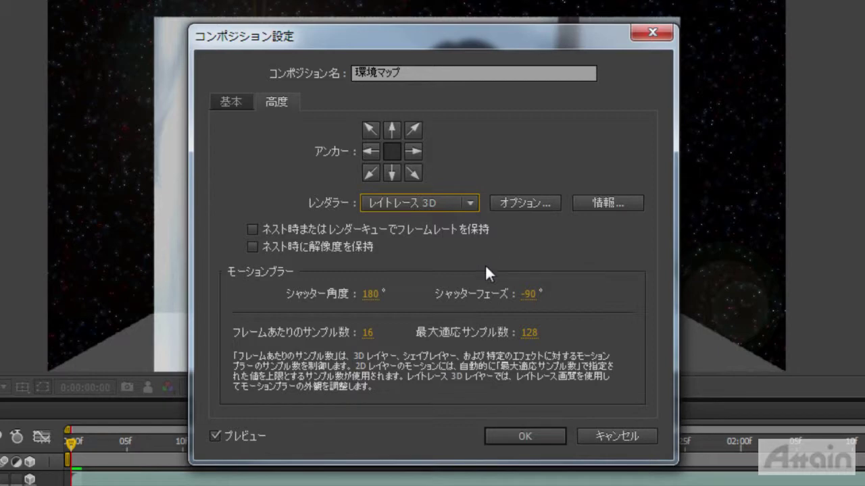
pyautogui.click(545, 436)
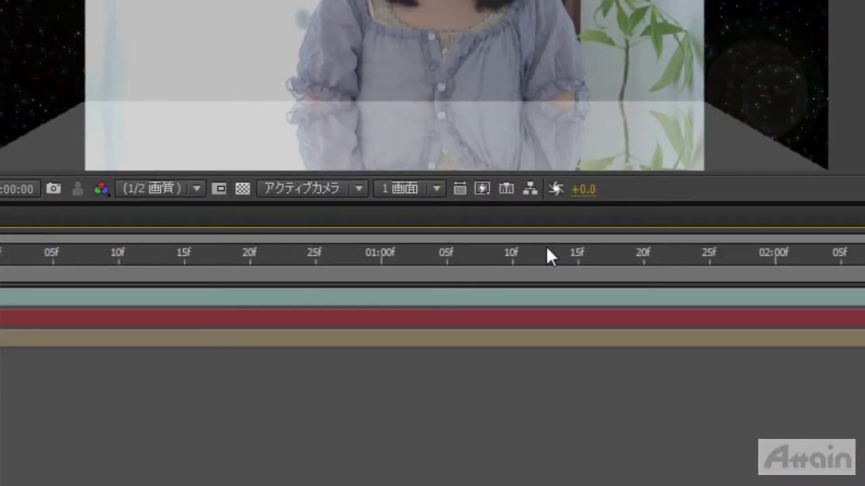
# Switch the 3D view to カスタムビュー1 with Fast Previews left on Off (Final Quality)
pyautogui.click(359, 188)
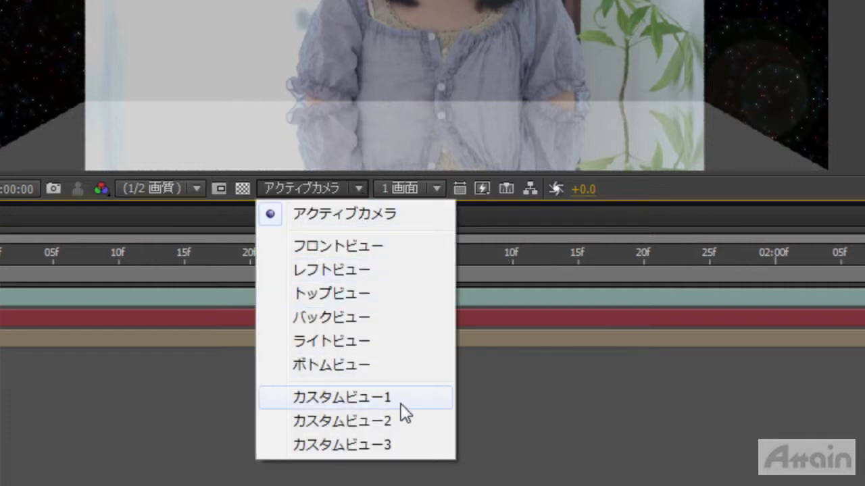
pyautogui.click(408, 400)
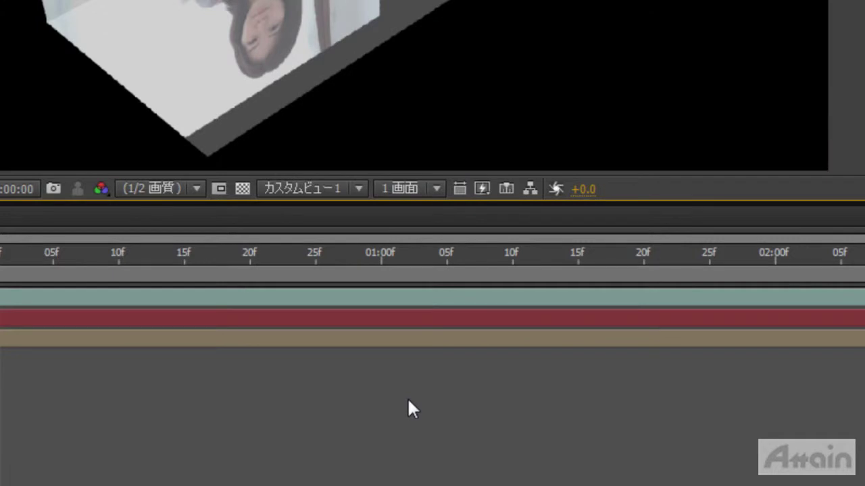
pyautogui.click(482, 189)
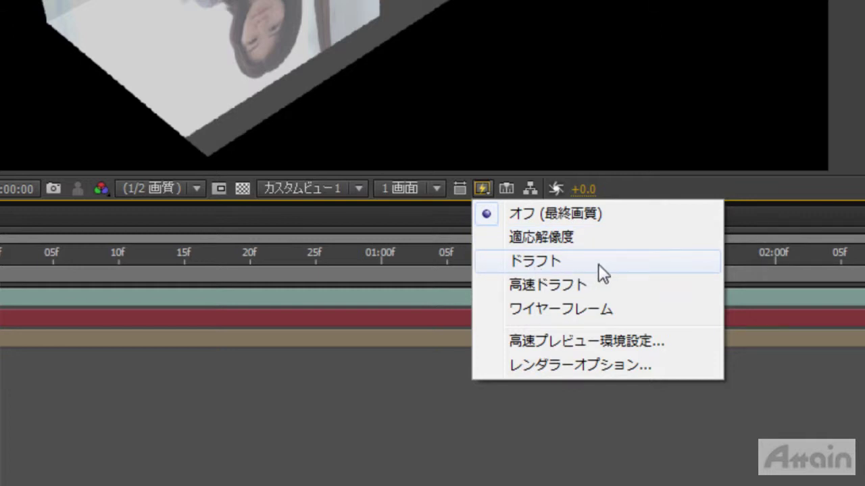
pyautogui.click(617, 214)
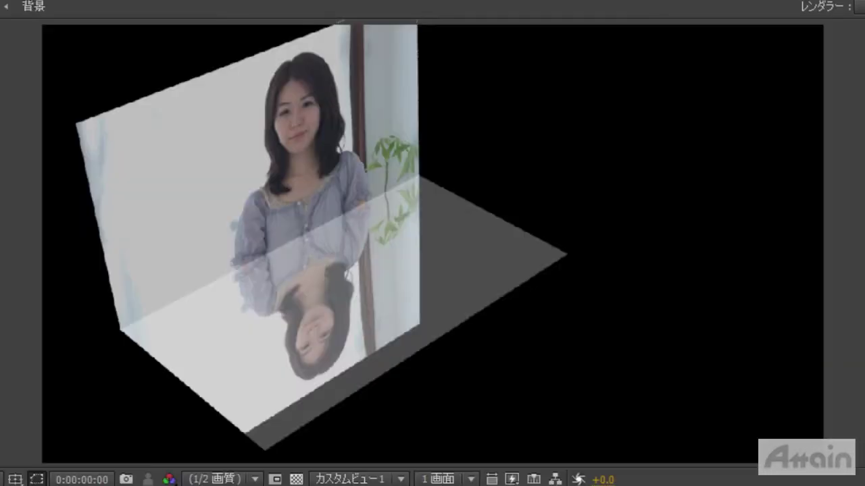
pyautogui.click(404, 369)
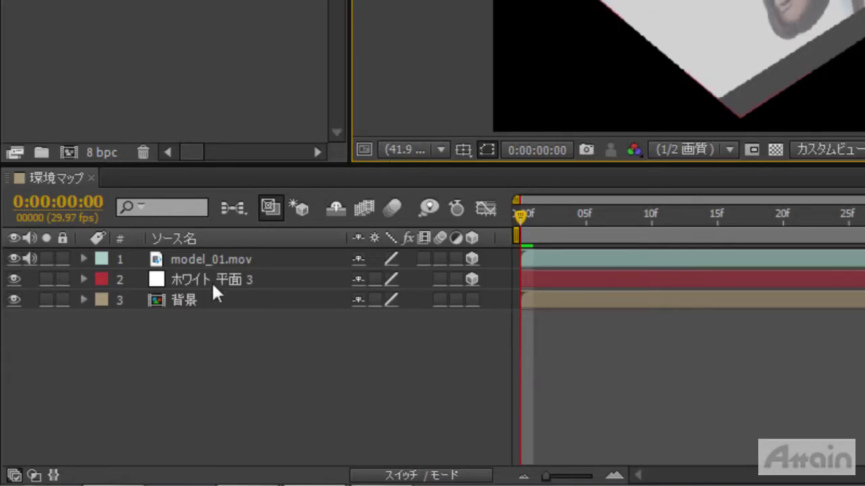
# Make the 背景 layer an Environment Layer from the Layer menu
pyautogui.click(188, 300)
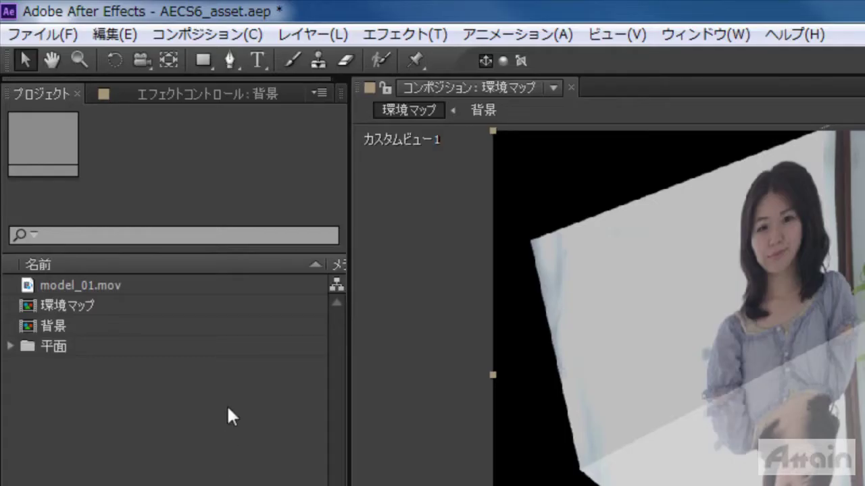
pyautogui.click(307, 35)
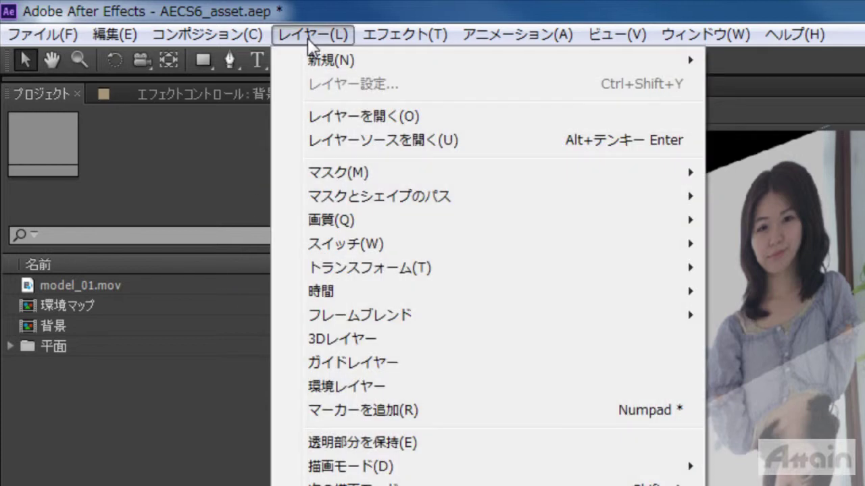
pyautogui.click(396, 389)
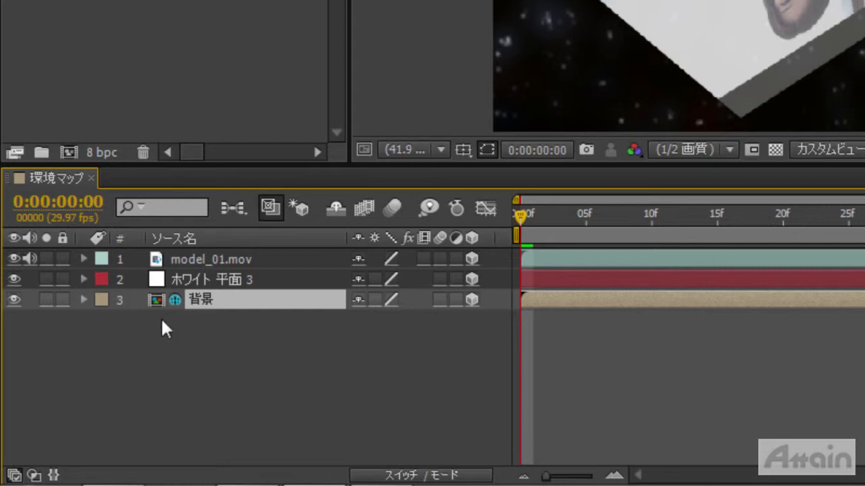
# Rotate the 背景 environment map to 169° on Z, testing opacity but keeping it at 100%
pyautogui.click(84, 300)
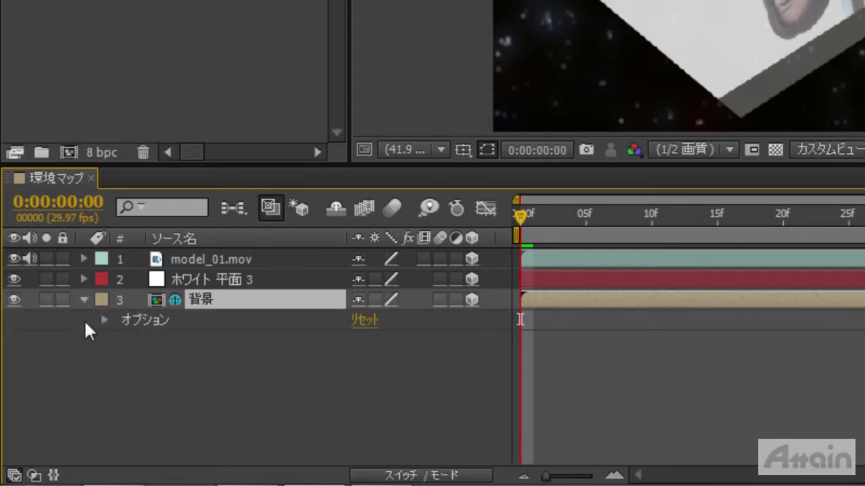
pyautogui.click(105, 318)
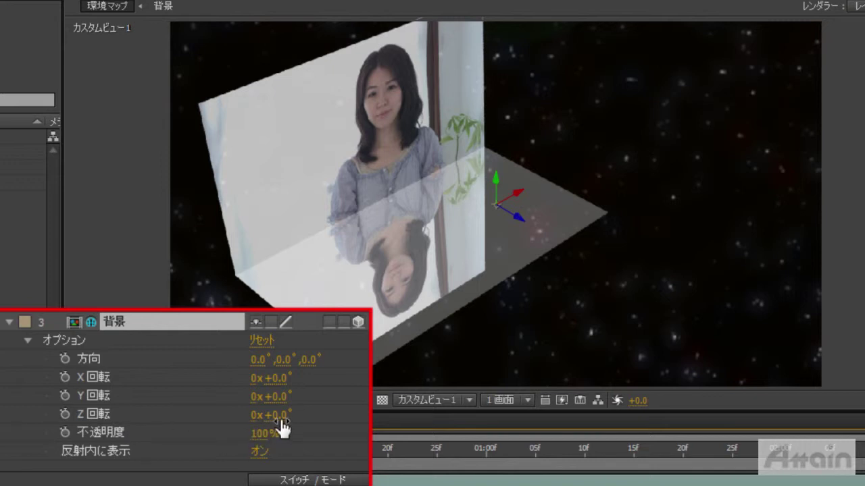
pyautogui.moveTo(278, 416); pyautogui.dragTo(440, 420)
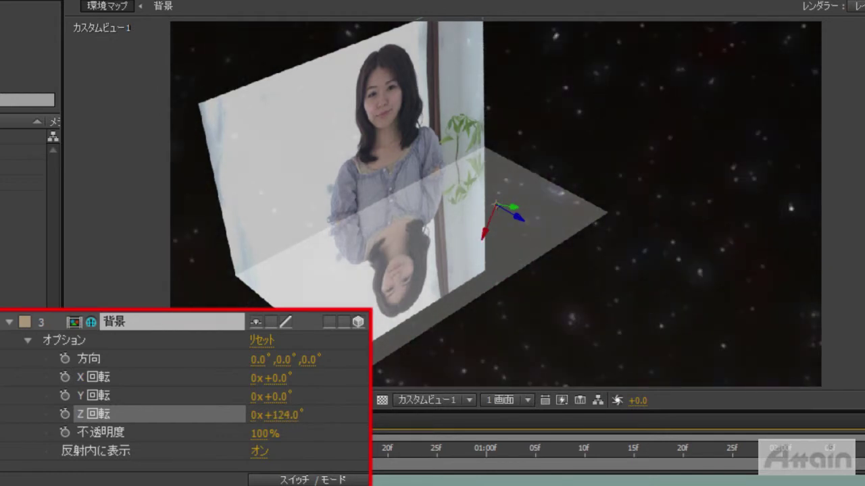
pyautogui.moveTo(289, 420); pyautogui.dragTo(328, 421)
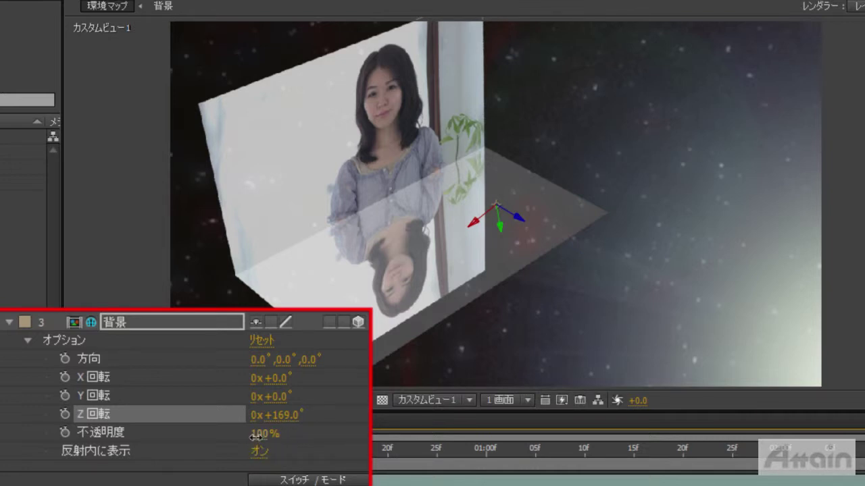
pyautogui.moveTo(255, 437)
pyautogui.mouseDown()
pyautogui.moveTo(187, 438)
pyautogui.moveTo(275, 440)
pyautogui.mouseUp()
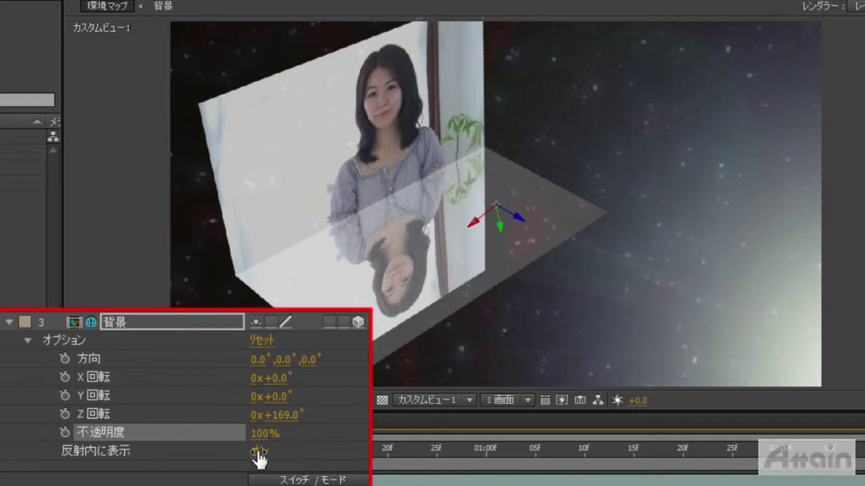
# Cycle 背景's Show In Reflections through Effects Only and Off back to On, then collapse the layer
pyautogui.click(259, 457)
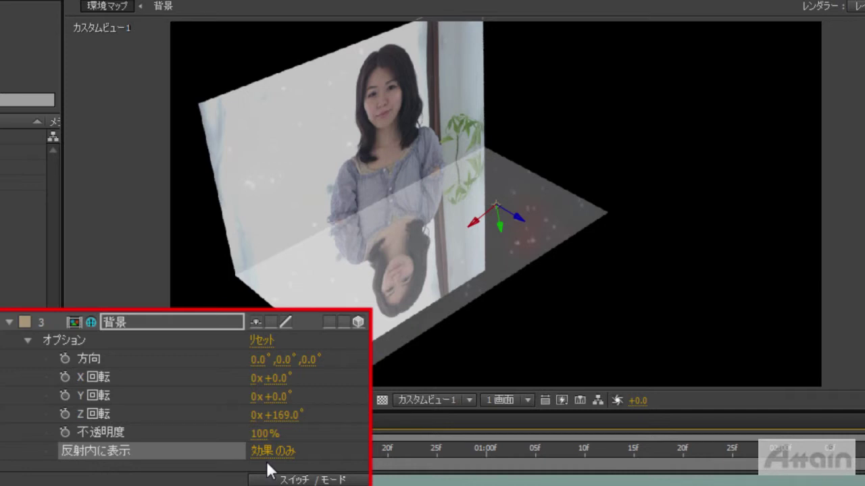
pyautogui.click(264, 452)
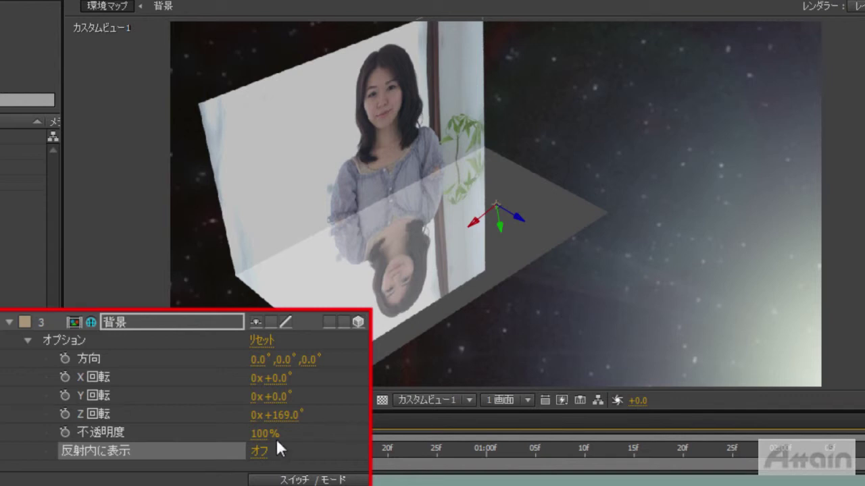
pyautogui.click(259, 451)
pyautogui.click(258, 451)
pyautogui.click(258, 452)
pyautogui.click(258, 451)
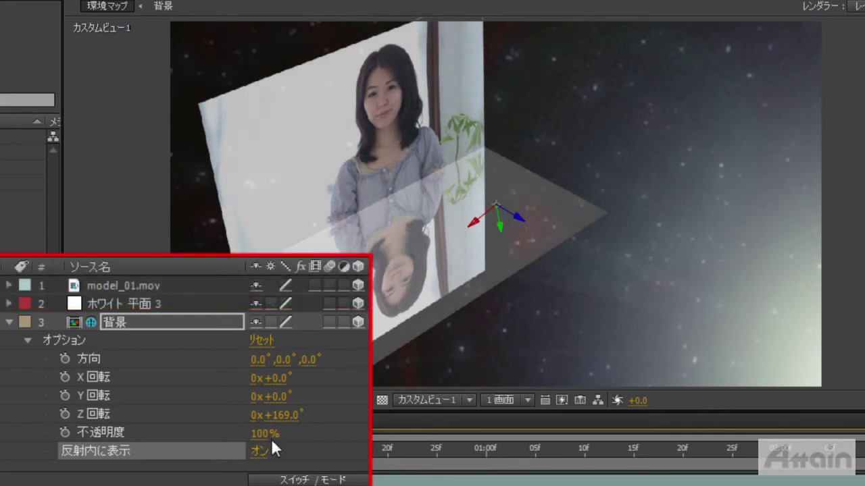
pyautogui.click(8, 323)
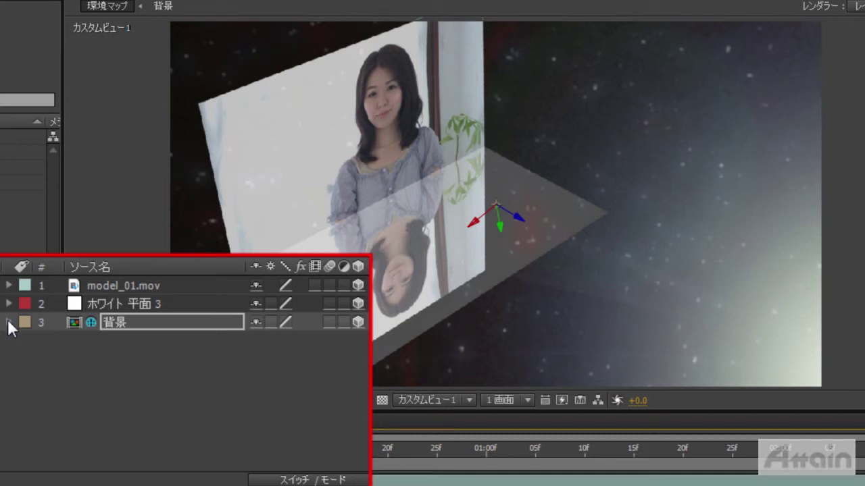
# Move model_01.mov below 背景, then change 背景's Show In Reflections setting
pyautogui.click(343, 322)
pyautogui.click(164, 286)
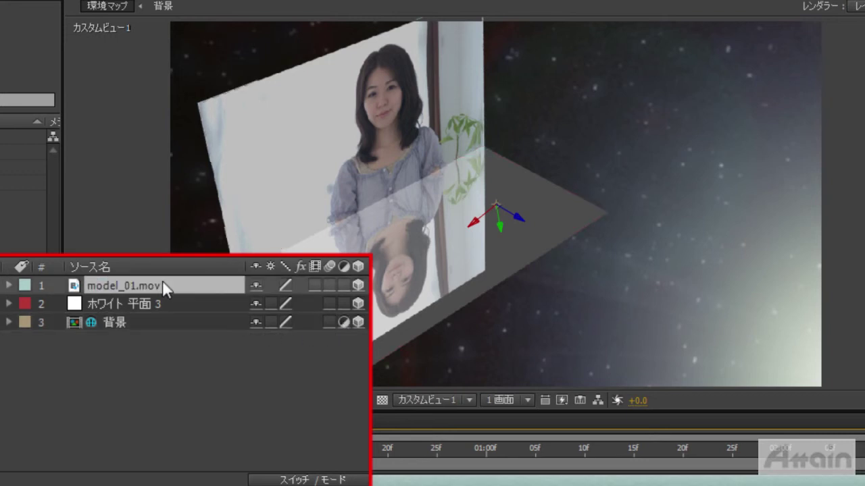
pyautogui.moveTo(164, 286); pyautogui.dragTo(163, 335)
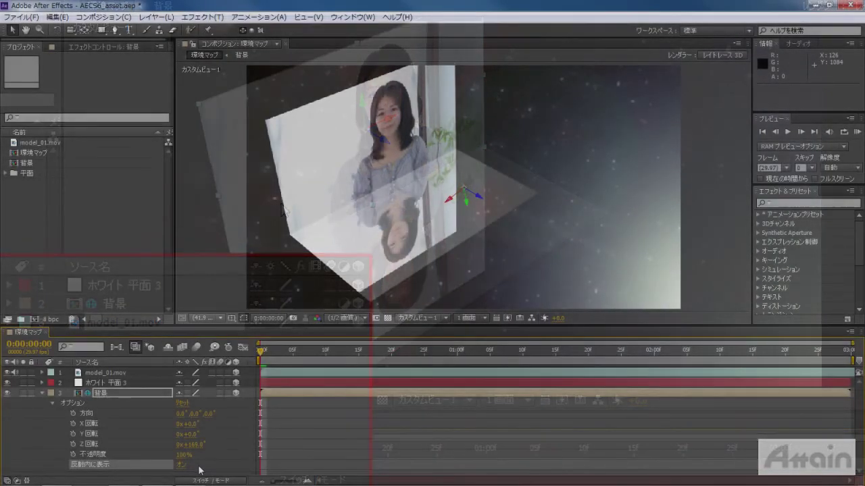
pyautogui.click(180, 467)
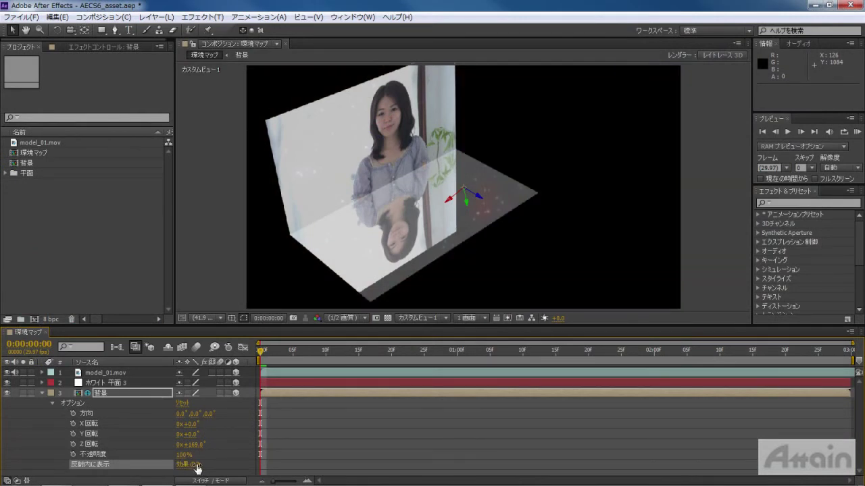